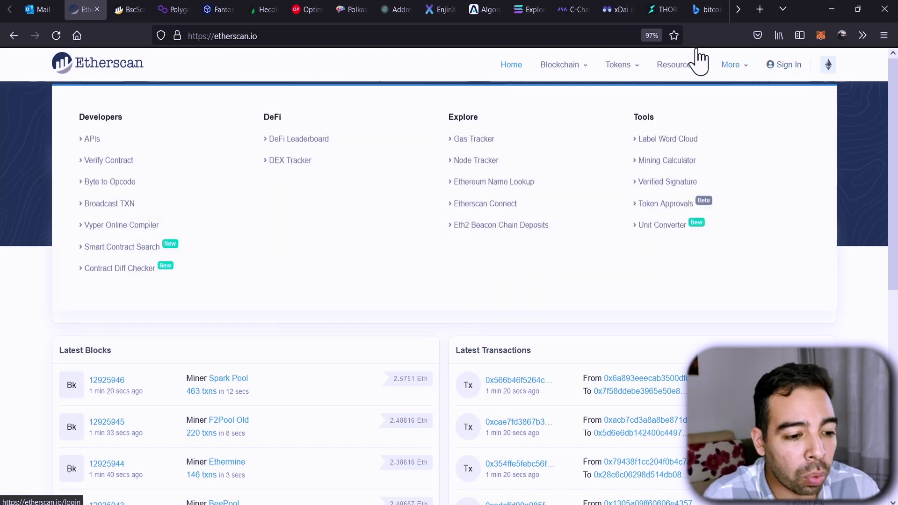
Browse the BscScan, Polygonscan, FTMScan and HecoInfo explorers, ending on optimistic.etherscan.io.
{"action": "left_click", "coordinate": [125, 9]}
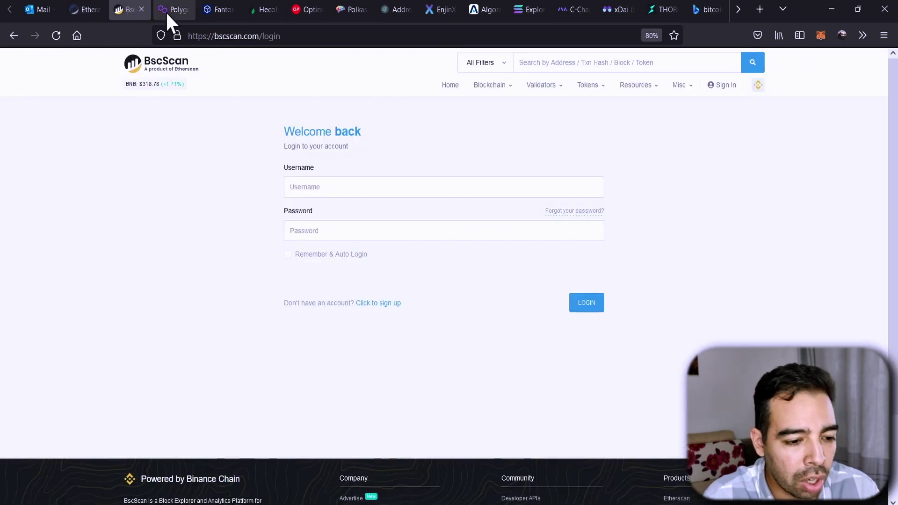
{"action": "left_click", "coordinate": [168, 10]}
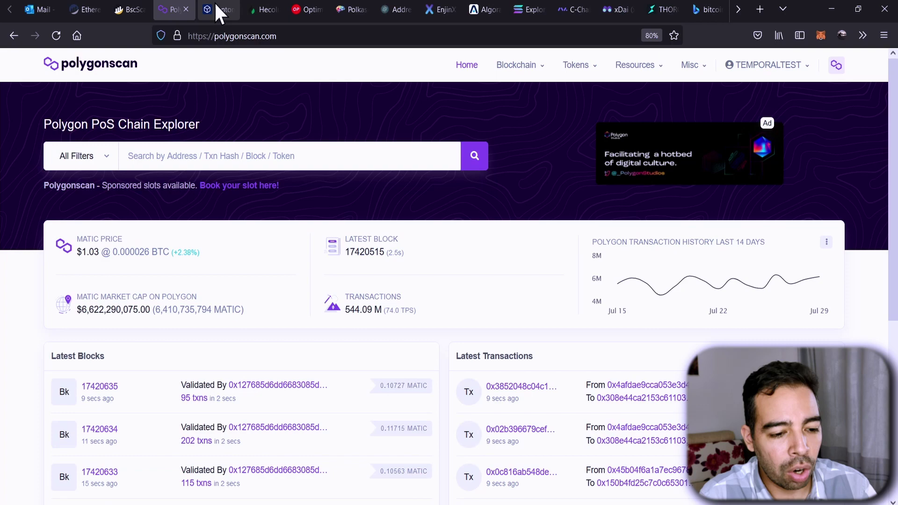
{"action": "left_click", "coordinate": [215, 1]}
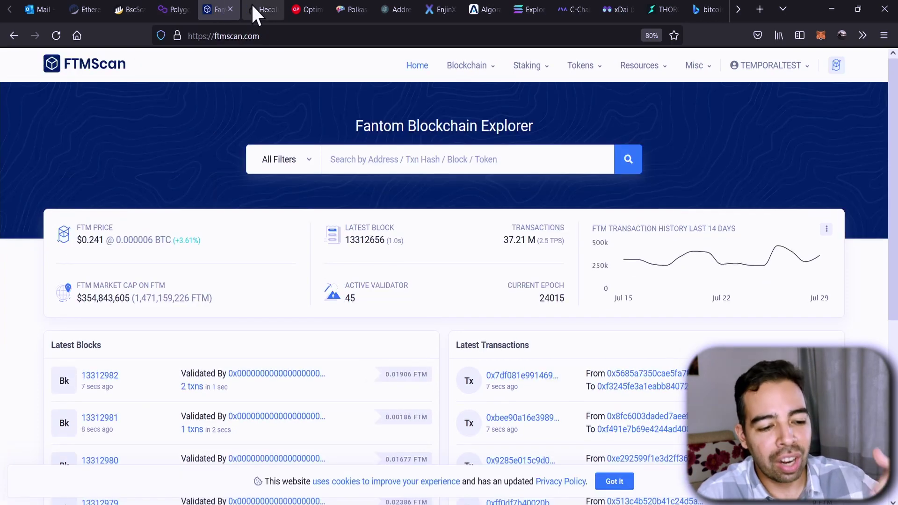
{"action": "left_click", "coordinate": [259, 7]}
{"action": "left_click", "coordinate": [308, 10]}
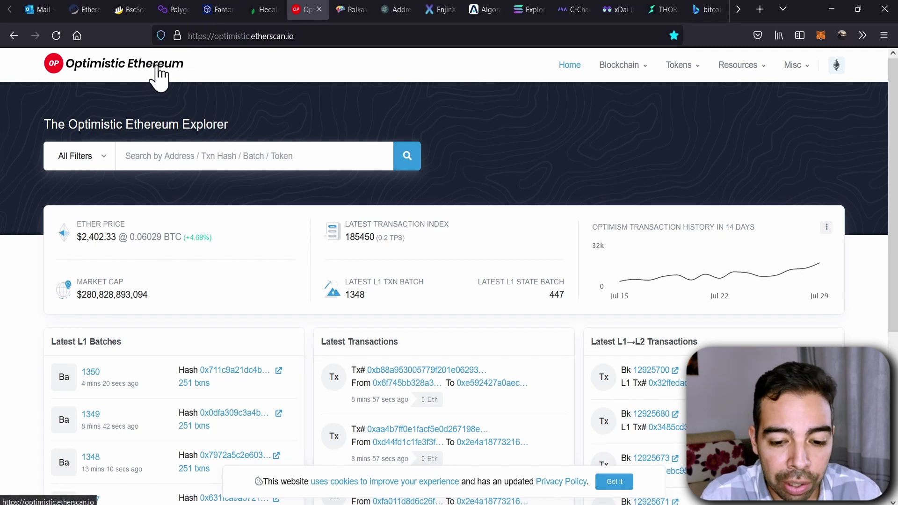
{"action": "mouse_move", "coordinate": [800, 66]}
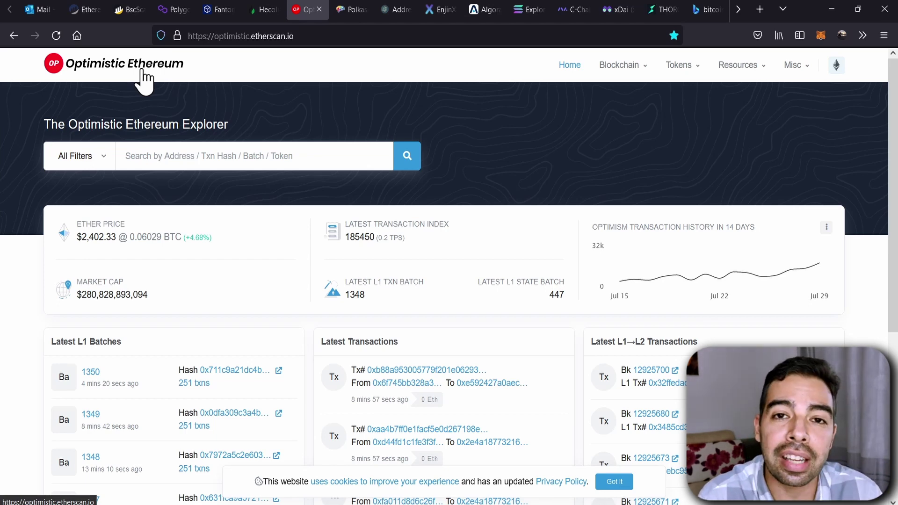
Tour Polkascan, ATOMScan, EnjinX, AlgoExplorer, Solana, Avalanche, xDai and THORChain explorers, then return to Etherscan.
{"action": "left_click", "coordinate": [345, 9]}
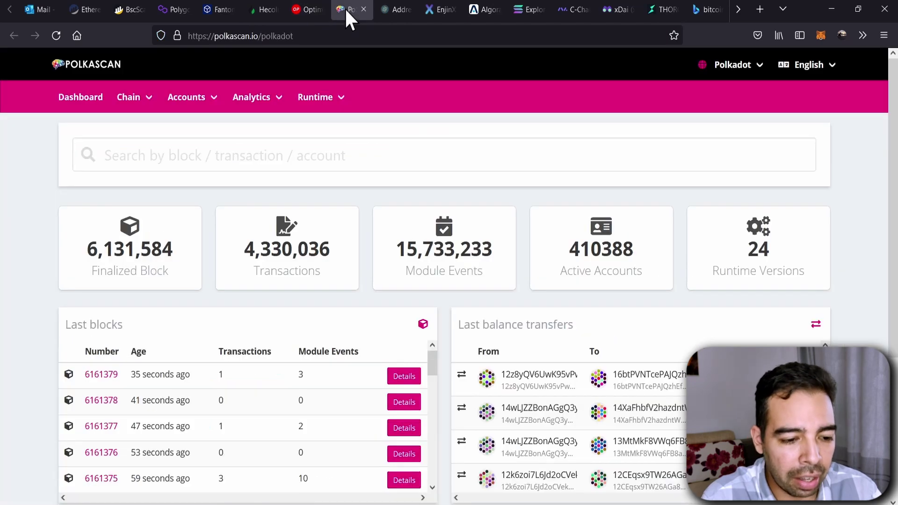
{"action": "left_click", "coordinate": [392, 8]}
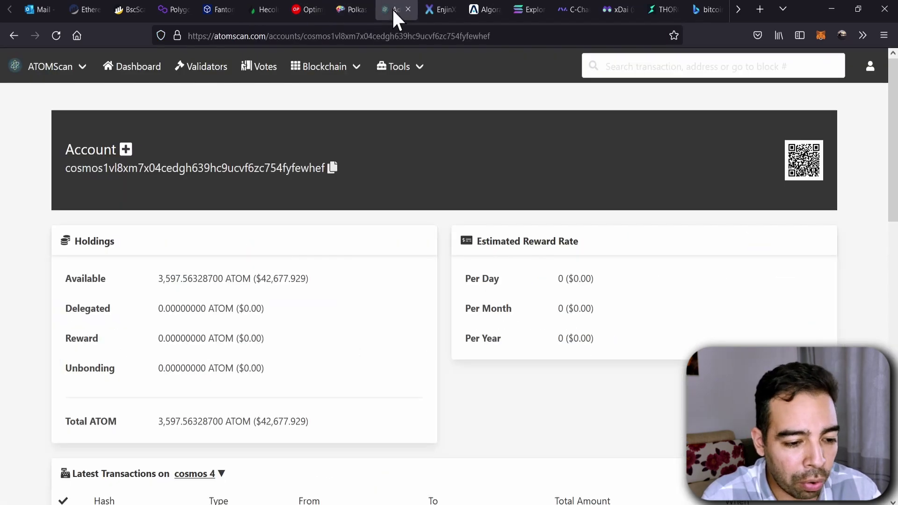
{"action": "left_click", "coordinate": [73, 73]}
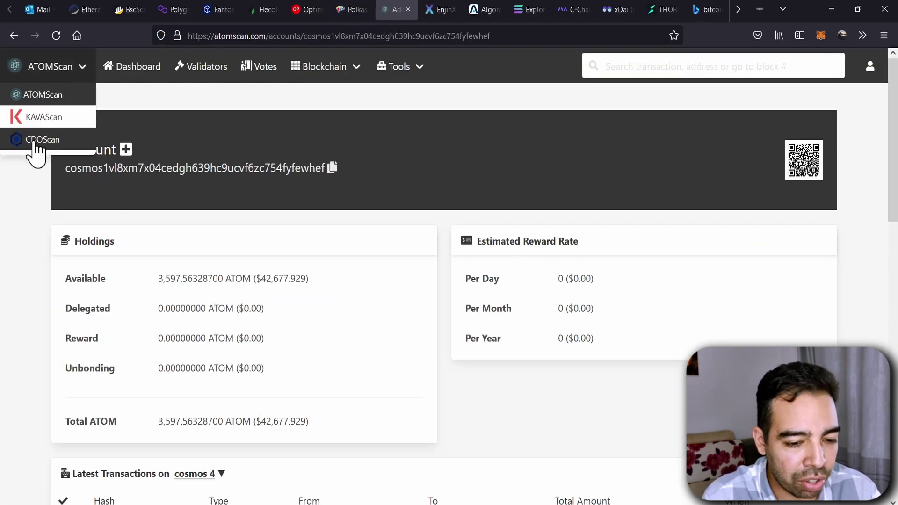
{"action": "left_click", "coordinate": [443, 12]}
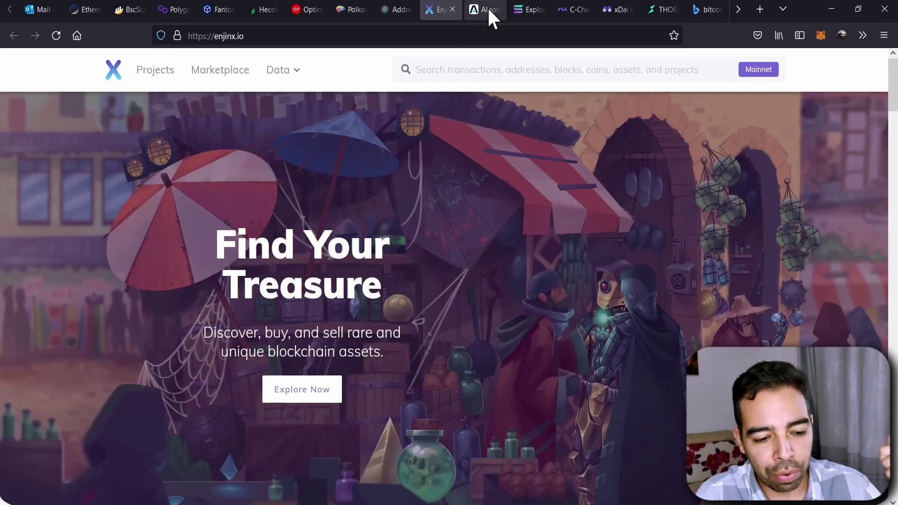
{"action": "left_click", "coordinate": [488, 9]}
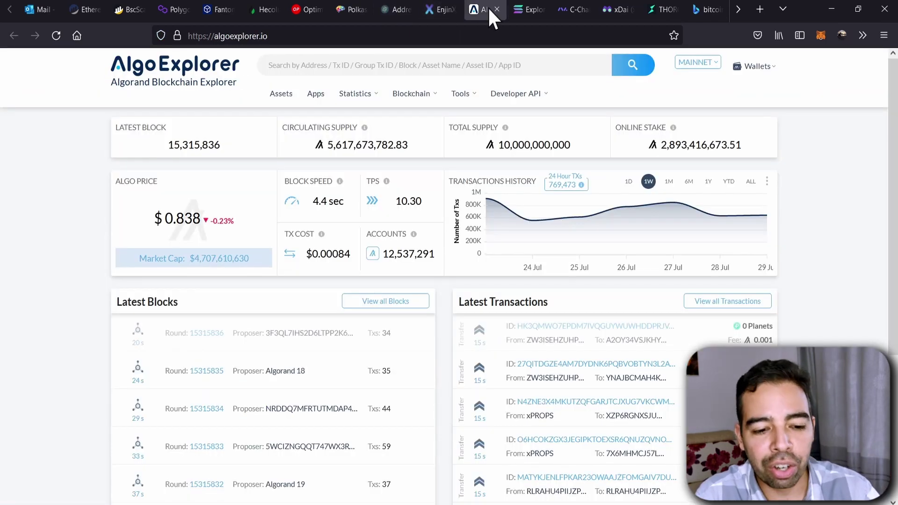
{"action": "left_click", "coordinate": [527, 9]}
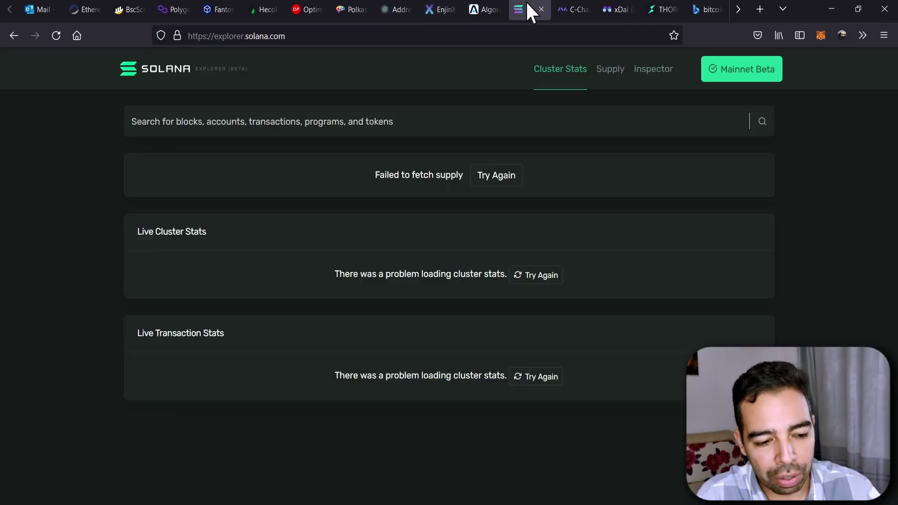
{"action": "left_click", "coordinate": [573, 7]}
{"action": "left_click", "coordinate": [615, 7]}
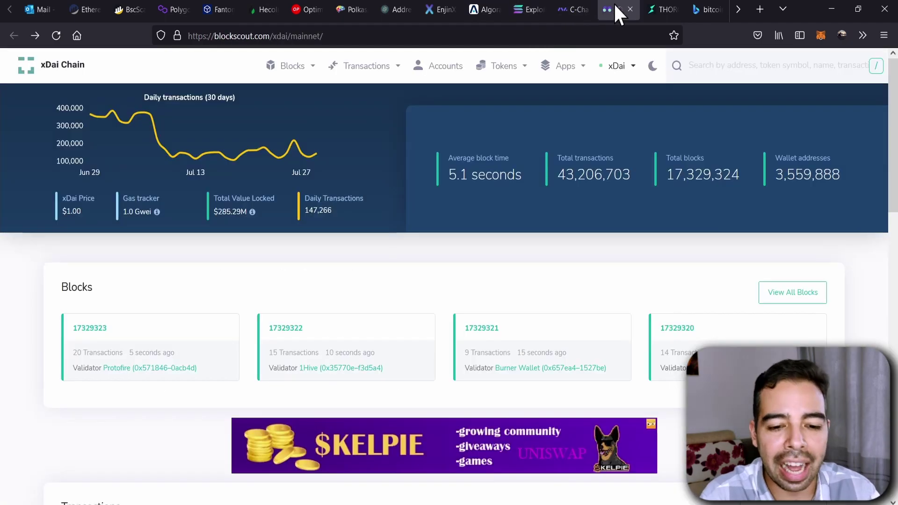
{"action": "left_click", "coordinate": [657, 12]}
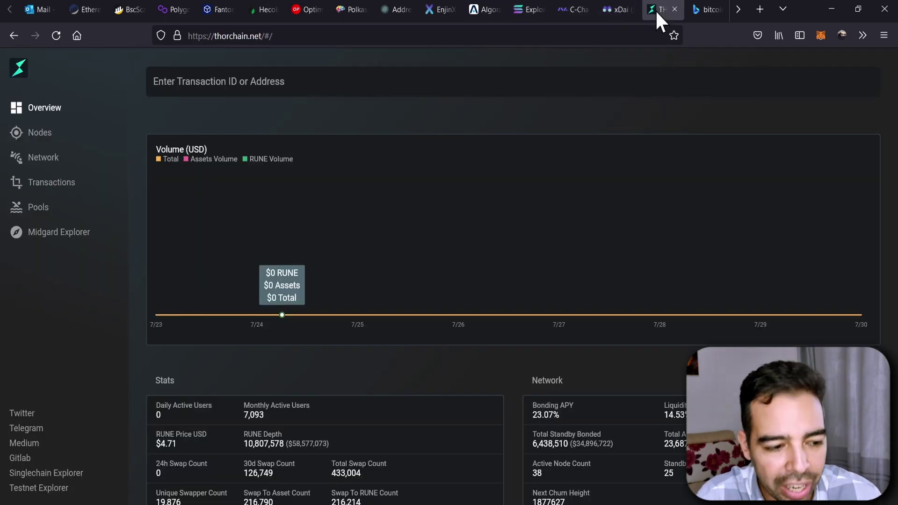
{"action": "left_click", "coordinate": [78, 8]}
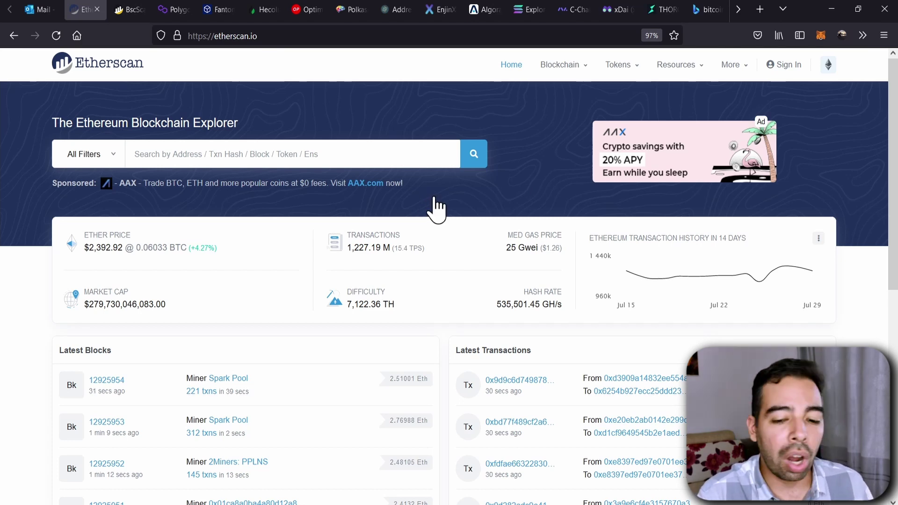
Reload Etherscan and bring up its new-account registration form.
{"action": "key", "text": "F5"}
{"action": "left_click", "coordinate": [787, 66]}
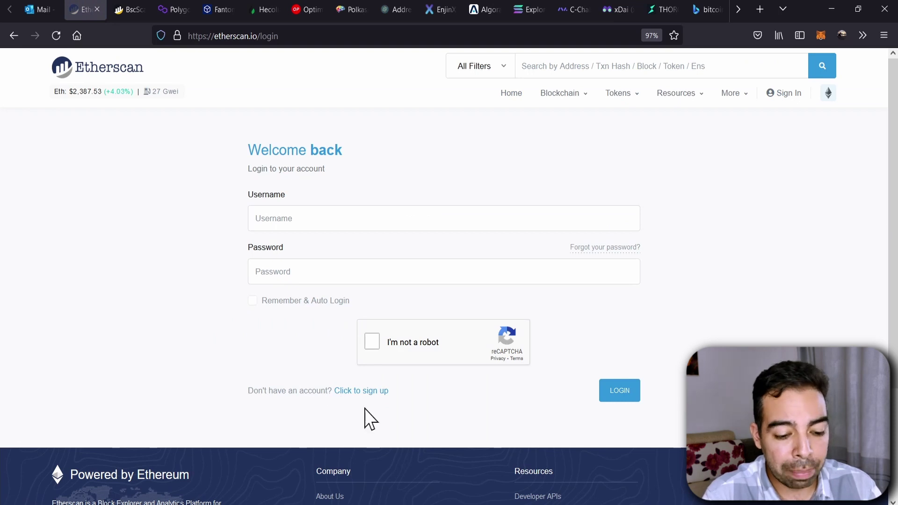
{"action": "left_click", "coordinate": [374, 391]}
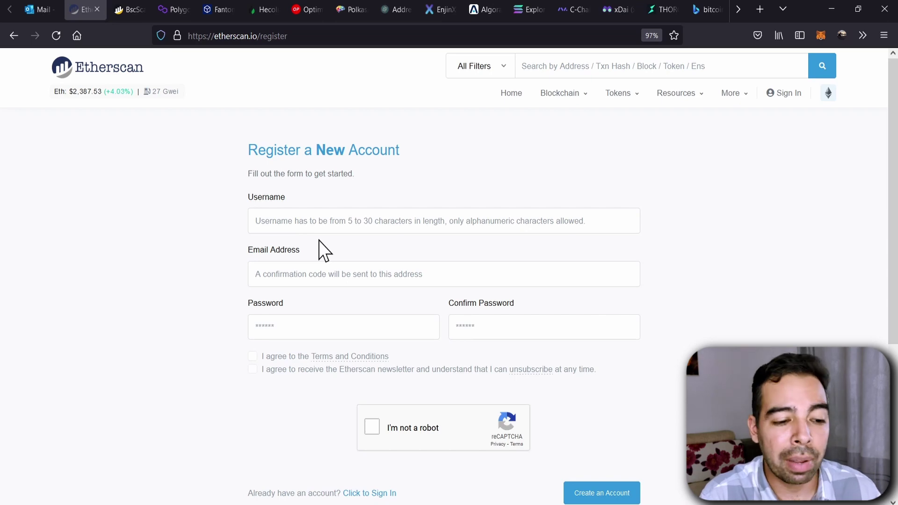
Move through BscScan and Polygonscan to the FTMScan home page.
{"action": "left_click", "coordinate": [126, 6]}
{"action": "left_click", "coordinate": [172, 7]}
{"action": "left_click", "coordinate": [214, 11]}
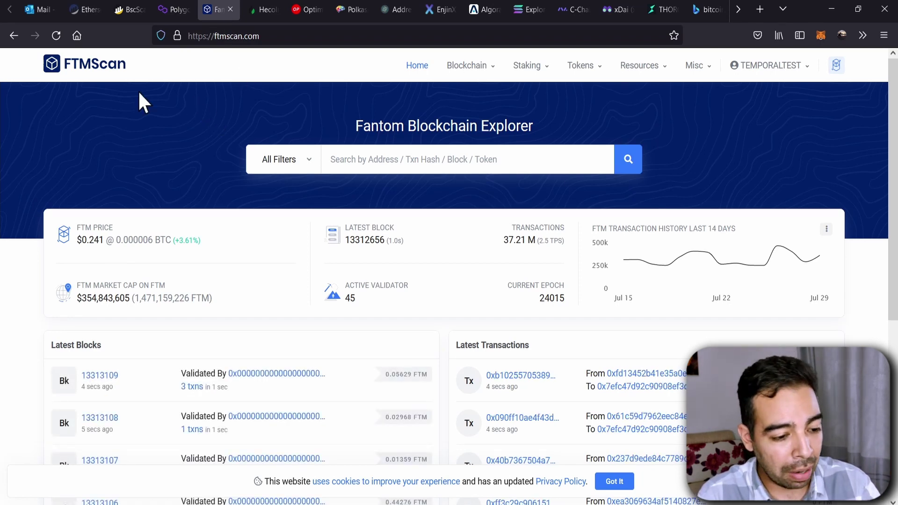
Open the FTMScan watch list, copy the first wallet address from Notepad, and start adding an address.
{"action": "mouse_move", "coordinate": [773, 62]}
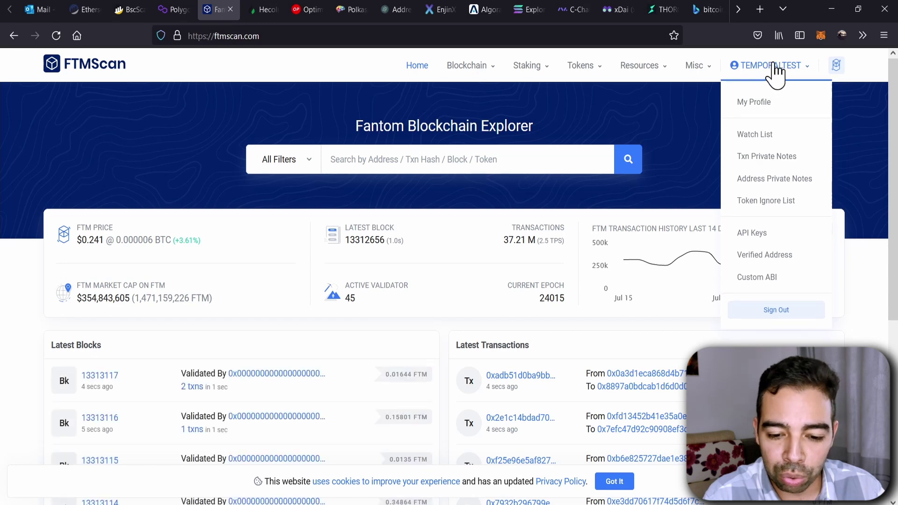
{"action": "left_click", "coordinate": [753, 136]}
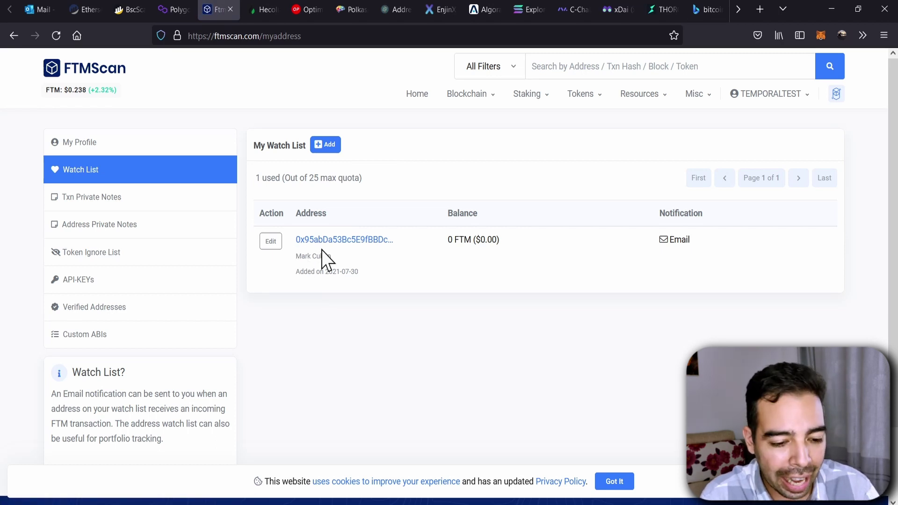
{"action": "key", "text": "alt+Tab"}
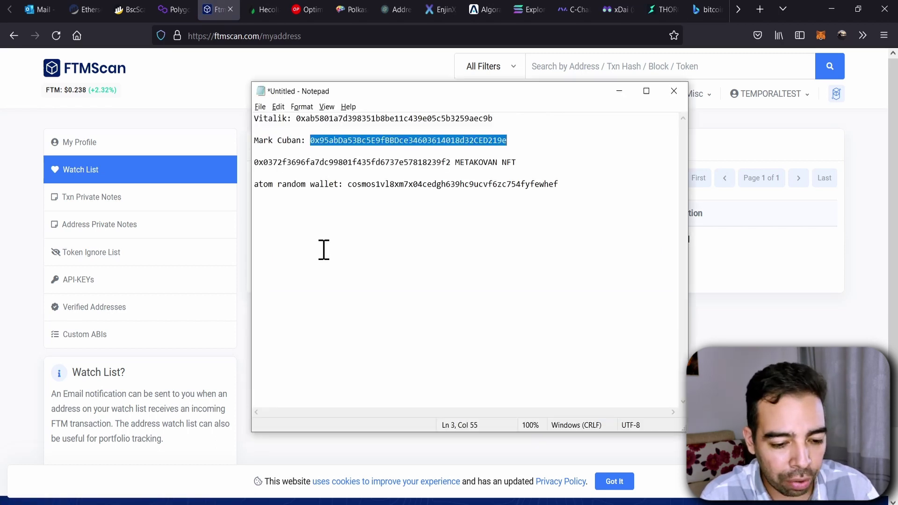
{"action": "double_click", "coordinate": [335, 119]}
{"action": "key", "text": "ctrl+c"}
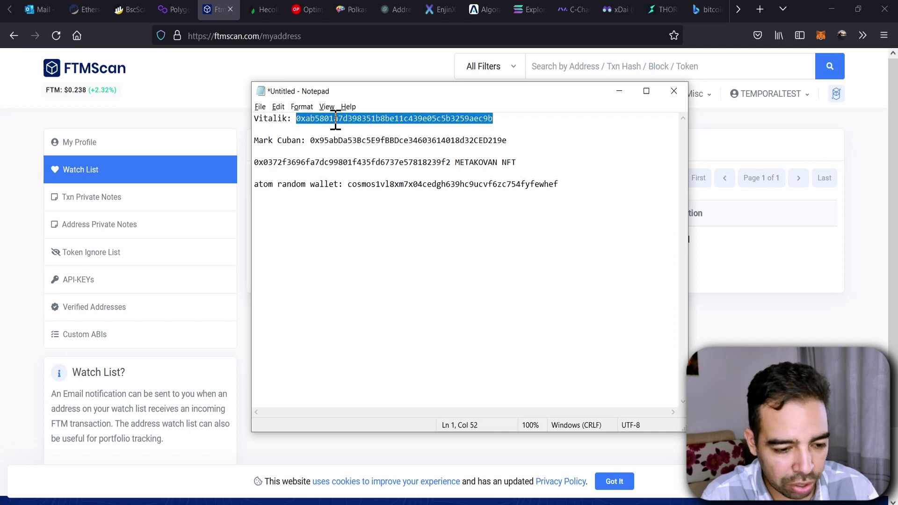
{"action": "key", "text": "alt+Tab"}
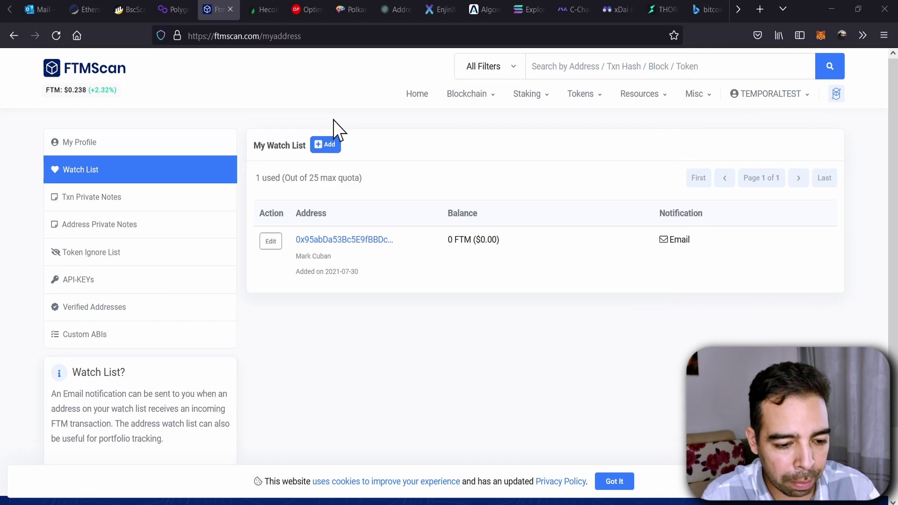
{"action": "left_click", "coordinate": [329, 148]}
Paste the copied wallet address and enter the owner's name as the description.
{"action": "left_click", "coordinate": [423, 174]}
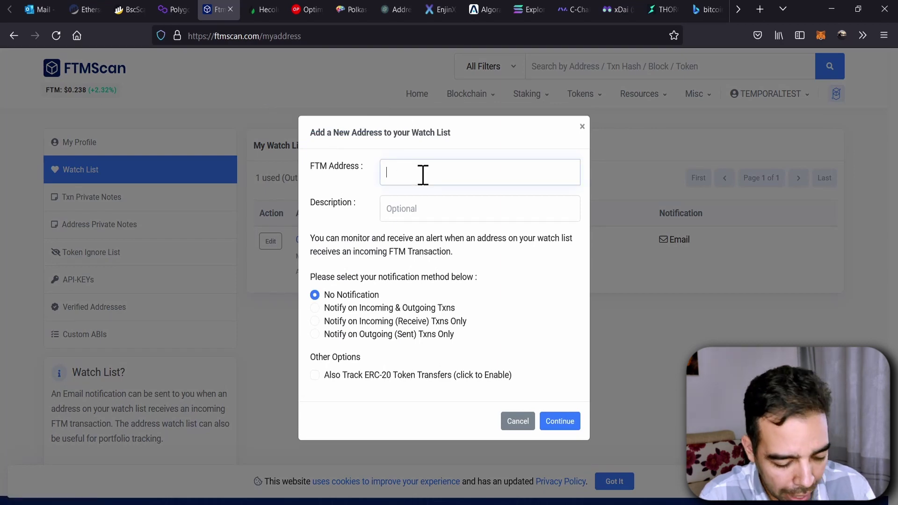
{"action": "key", "text": "ctrl+v"}
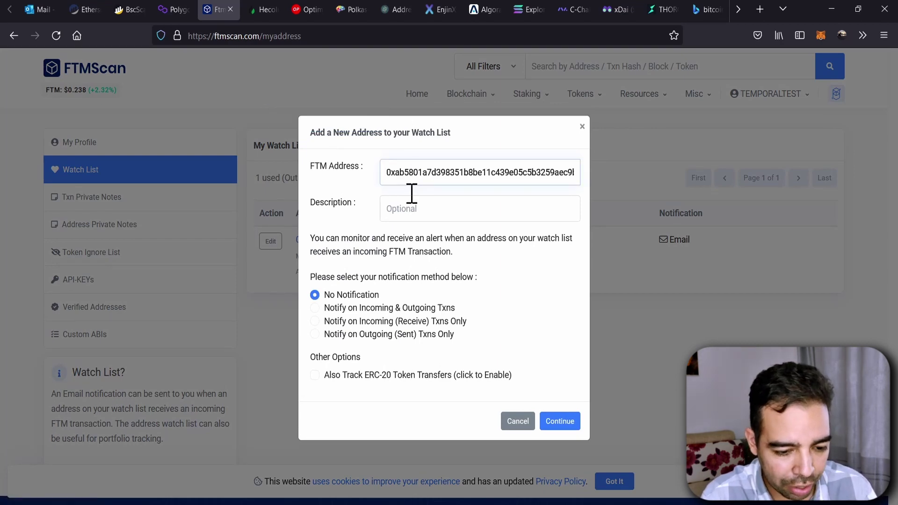
{"action": "left_click", "coordinate": [409, 209]}
{"action": "type", "text": "V"}
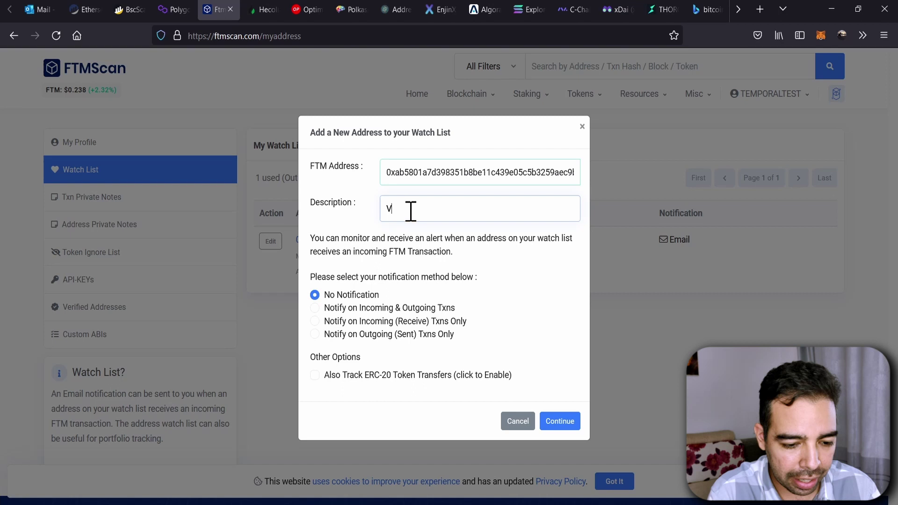
{"action": "type", "text": "italik"}
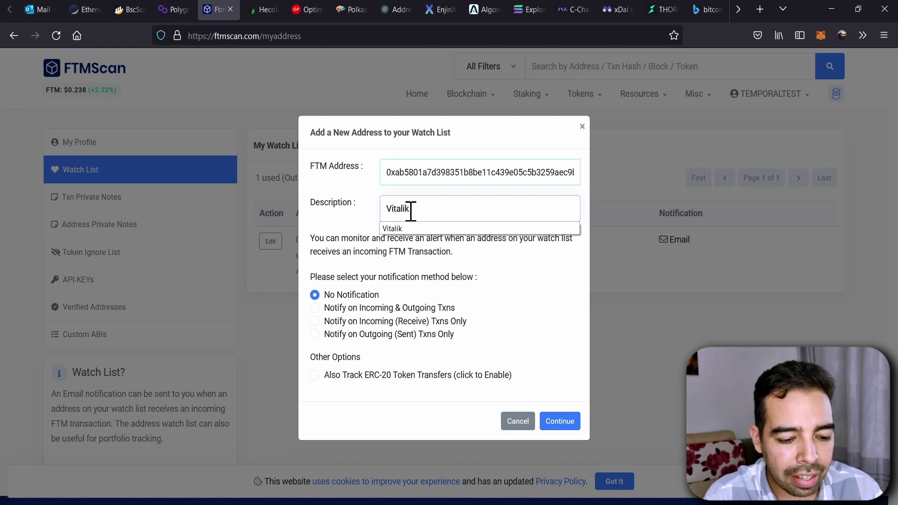
{"action": "left_click", "coordinate": [342, 259]}
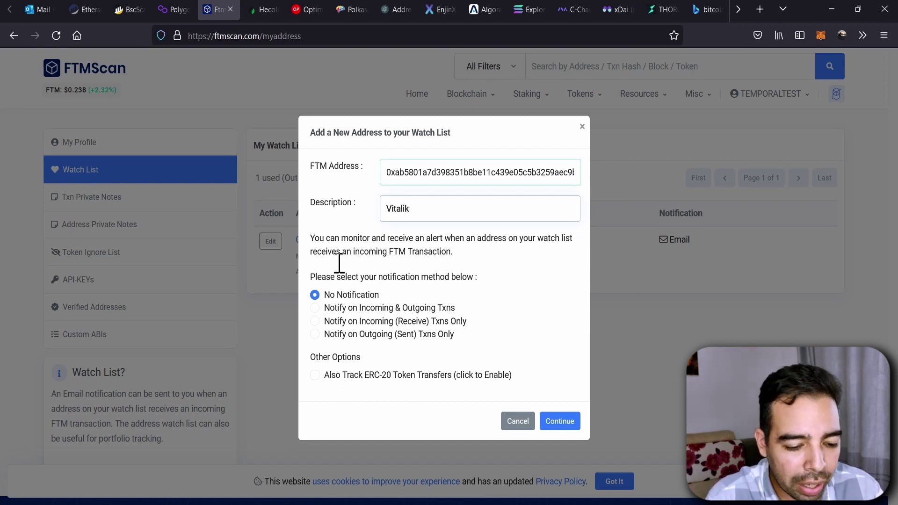
Enable incoming and outgoing transaction alerts plus ERC-20 token tracking, and save the watched address.
{"action": "left_click", "coordinate": [316, 309]}
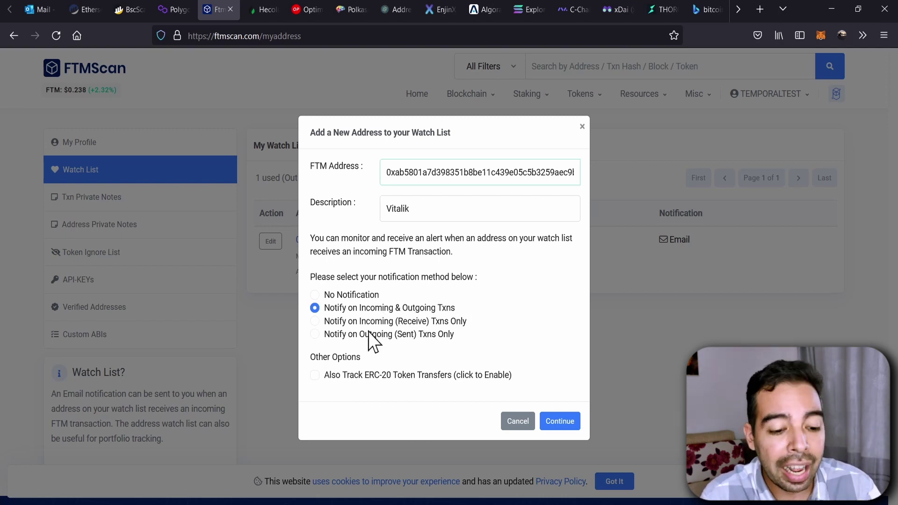
{"action": "left_click", "coordinate": [315, 375]}
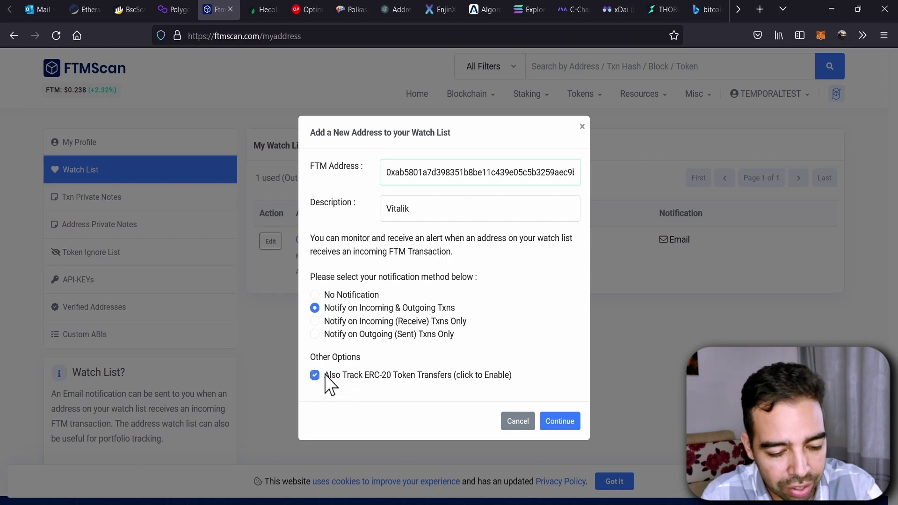
{"action": "double_click", "coordinate": [442, 177]}
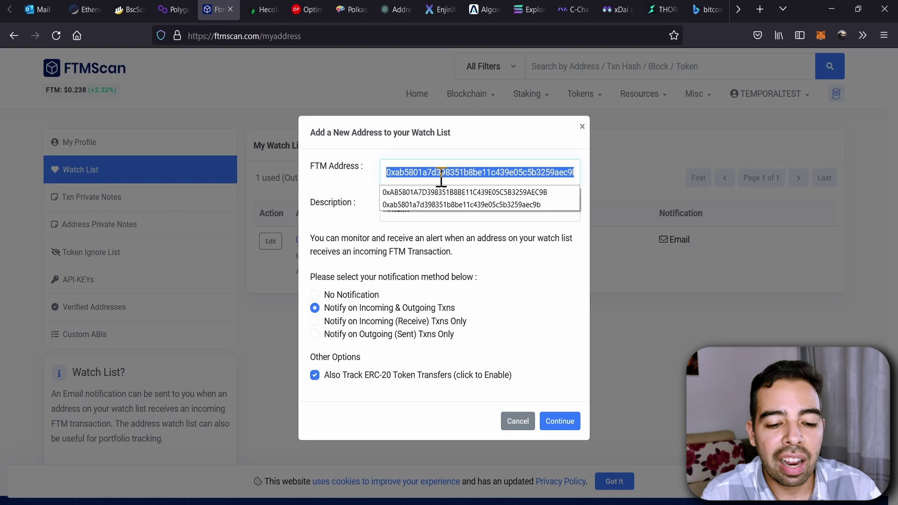
{"action": "left_click", "coordinate": [446, 153]}
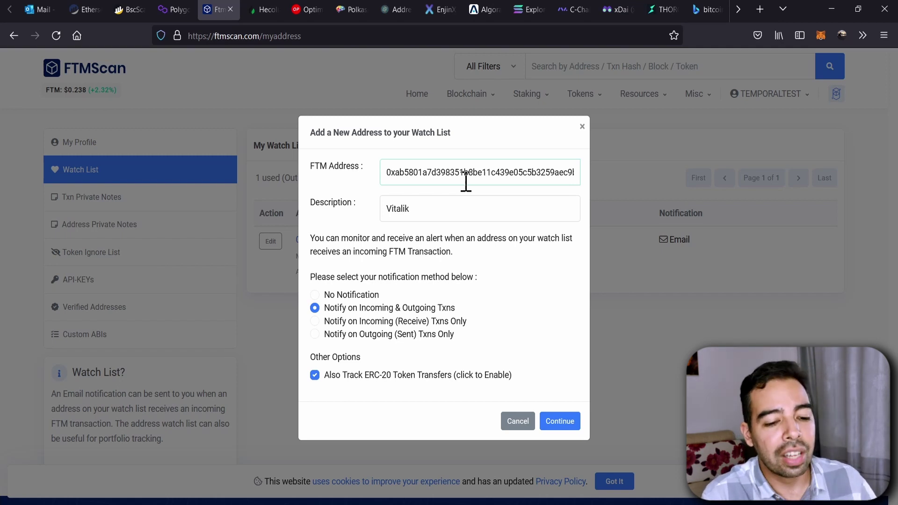
{"action": "left_click", "coordinate": [557, 423]}
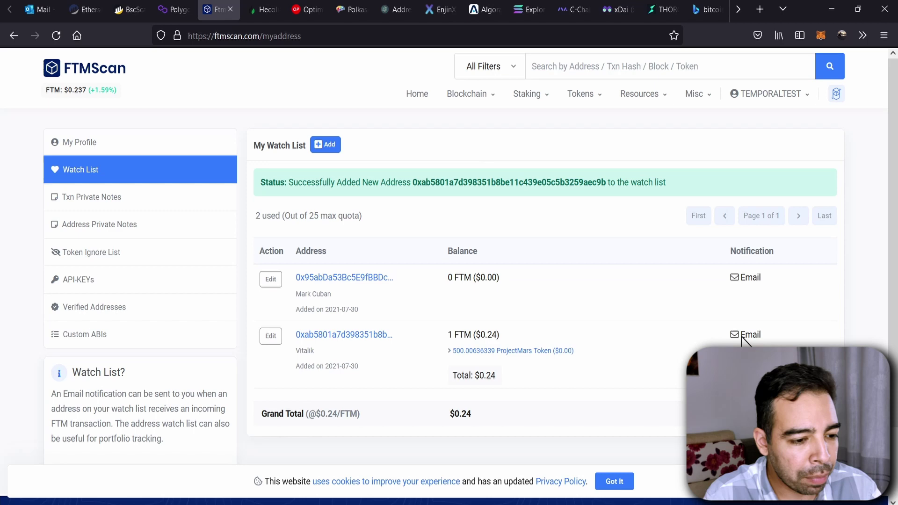
{"action": "left_click", "coordinate": [40, 3]}
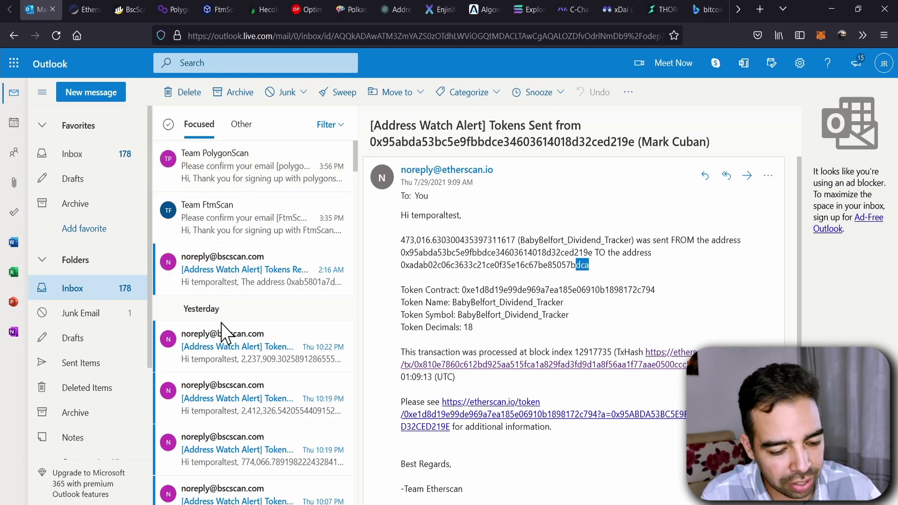
Find and open the bscscan.com Tokens Received alert email in the Outlook inbox.
{"action": "scroll", "coordinate": [228, 346], "scroll_direction": "down", "scroll_amount": 5}
{"action": "scroll", "coordinate": [234, 358], "scroll_direction": "down", "scroll_amount": 6}
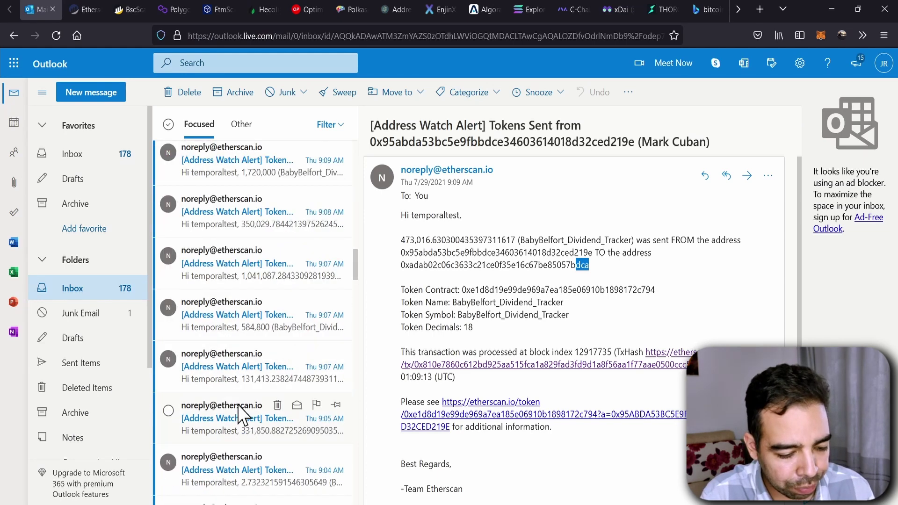
{"action": "scroll", "coordinate": [239, 351], "scroll_direction": "up", "scroll_amount": 10}
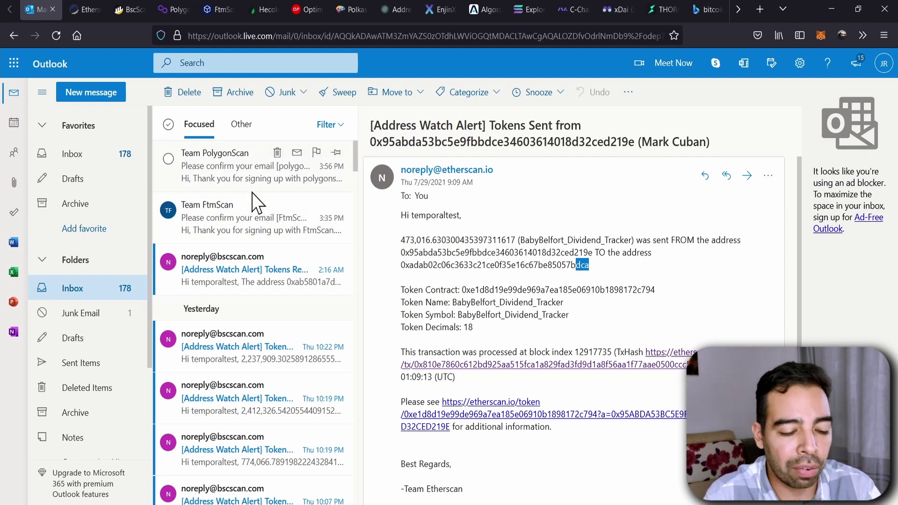
{"action": "left_click", "coordinate": [224, 272]}
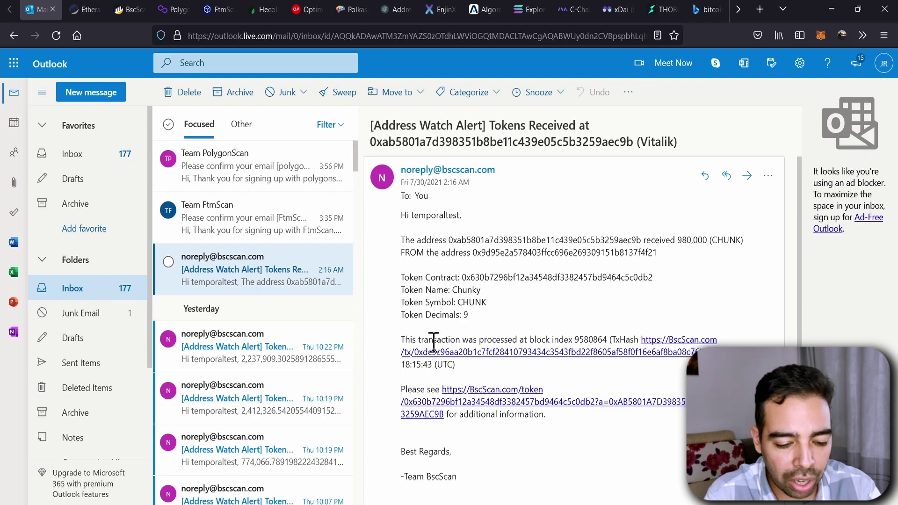
Follow the alert's TxHash link to the BscScan transaction details page.
{"action": "left_click", "coordinate": [444, 354]}
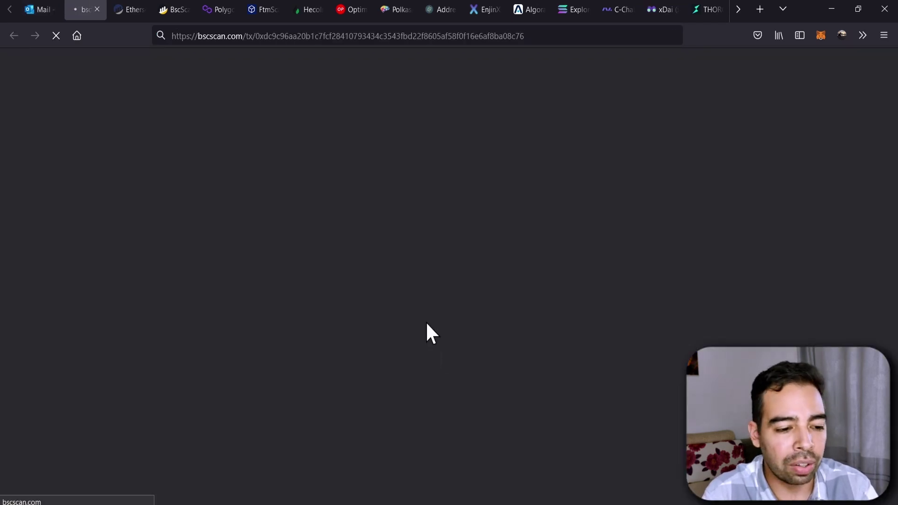